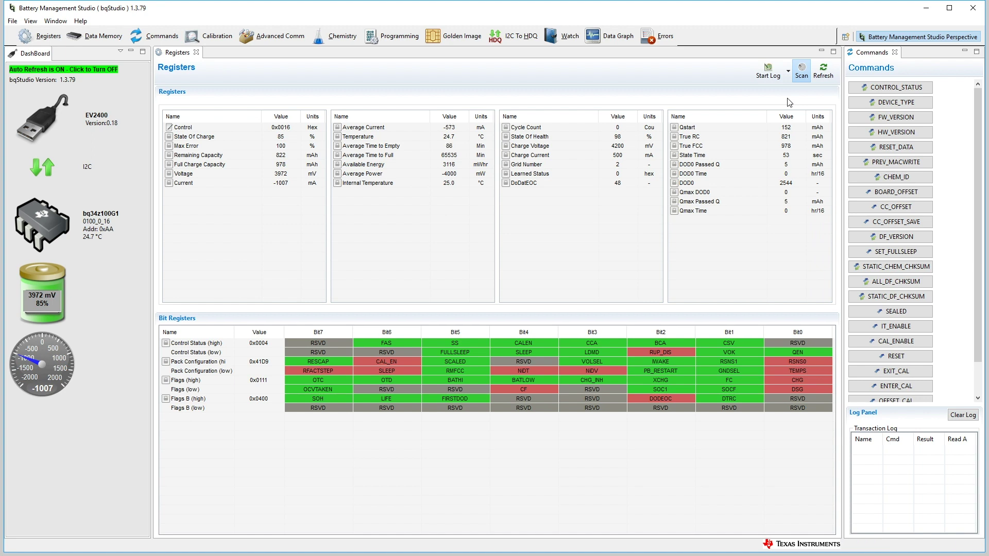
View the calibration values in Data Memory, then enable Calibrate Current on the Calibration page.
{"action": "left_click", "coordinate": [75, 40]}
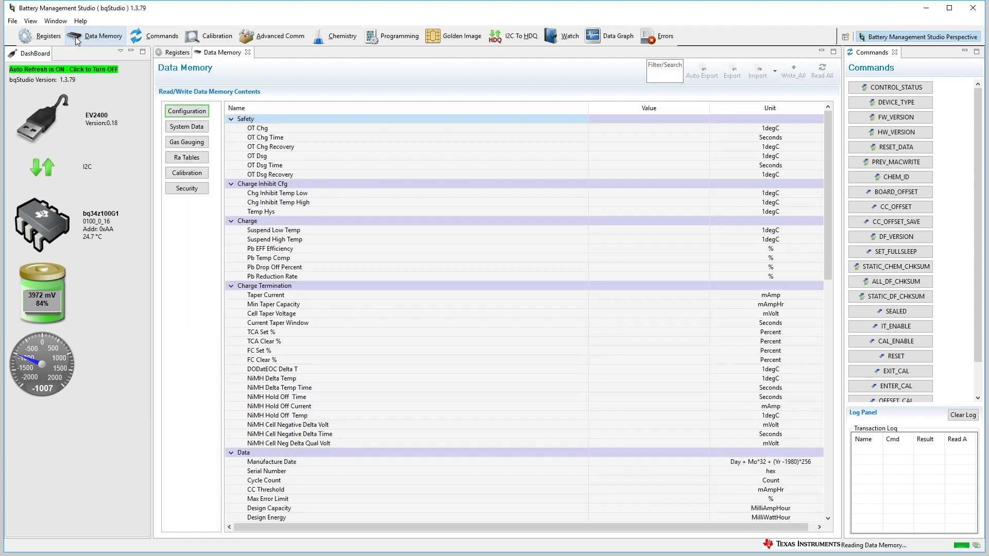
{"action": "left_click", "coordinate": [179, 178]}
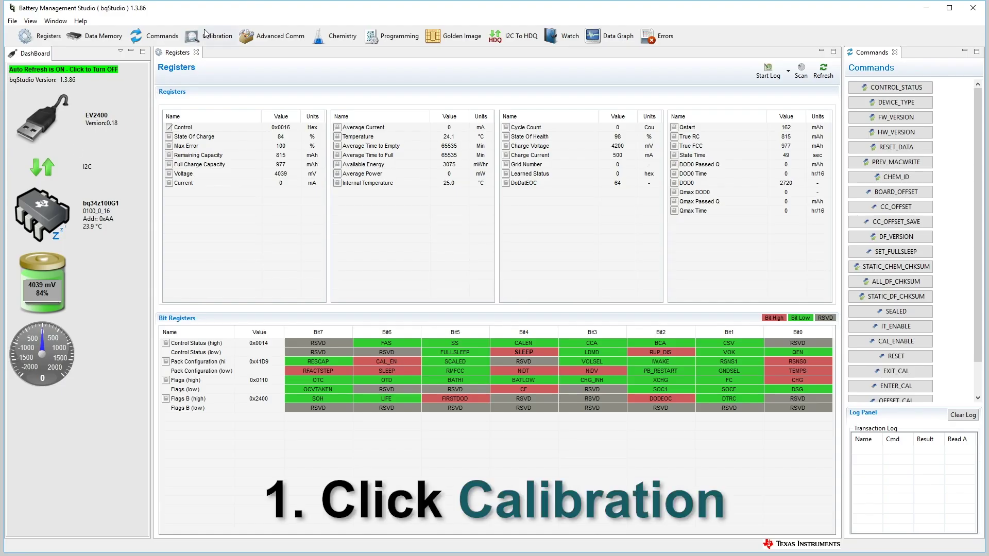
{"action": "left_click", "coordinate": [207, 35]}
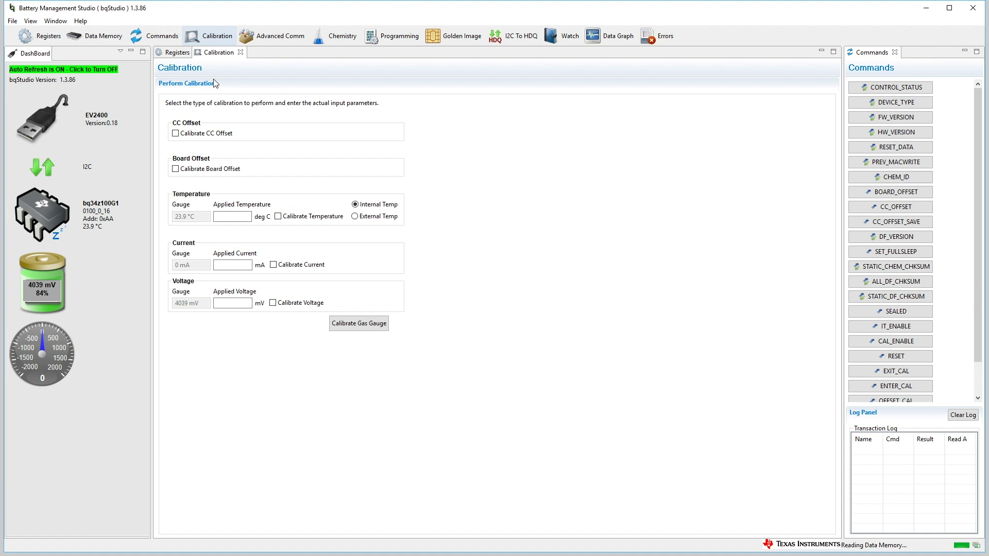
{"action": "left_click", "coordinate": [273, 264]}
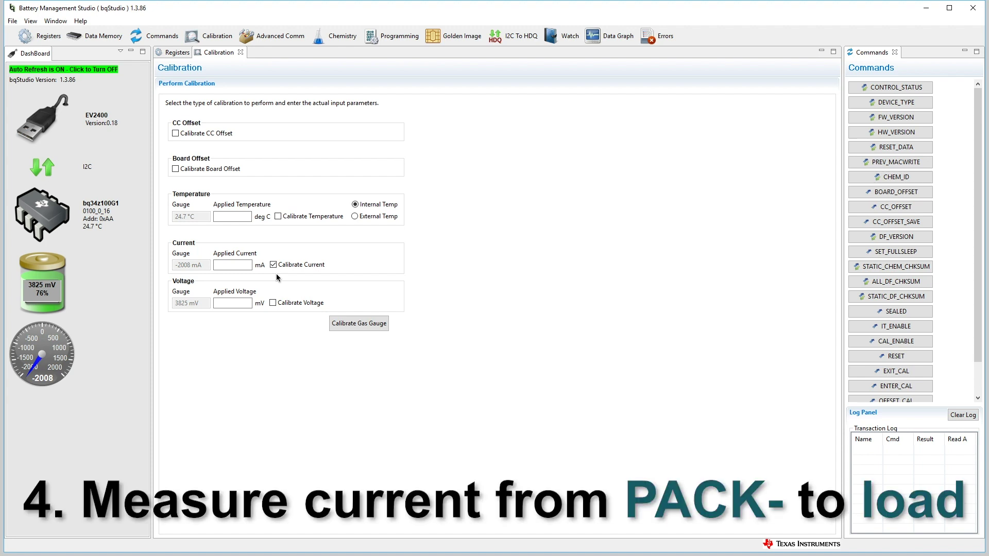
{"action": "left_click", "coordinate": [240, 266]}
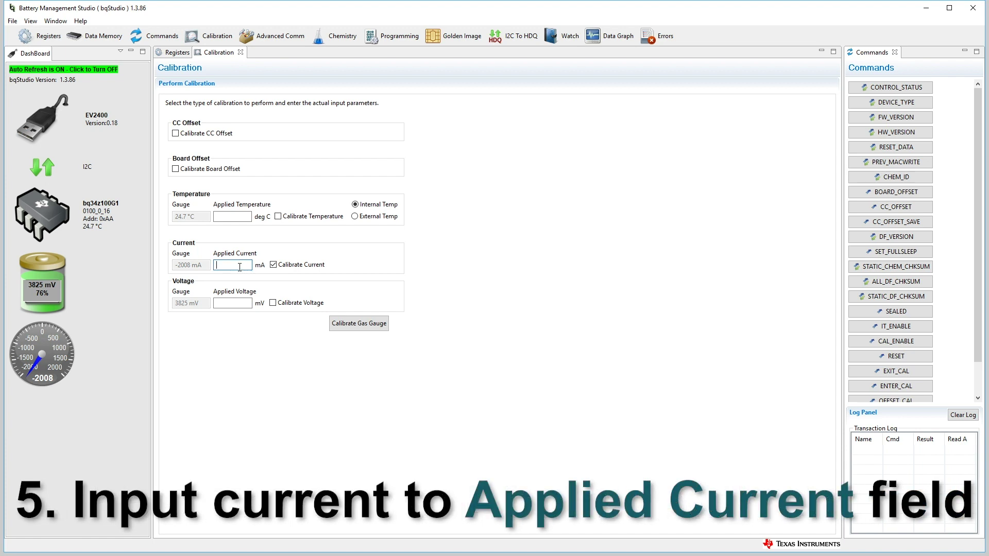
{"action": "type", "text": "-200"}
{"action": "type", "text": "9"}
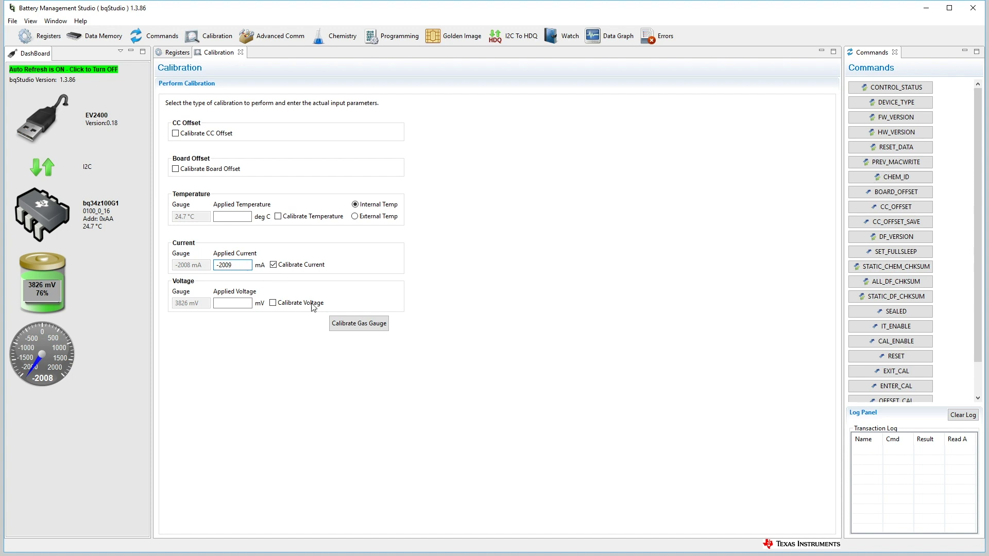
With −2009 mA as the applied current, run the gas gauge current calibration.
{"action": "left_click", "coordinate": [355, 331]}
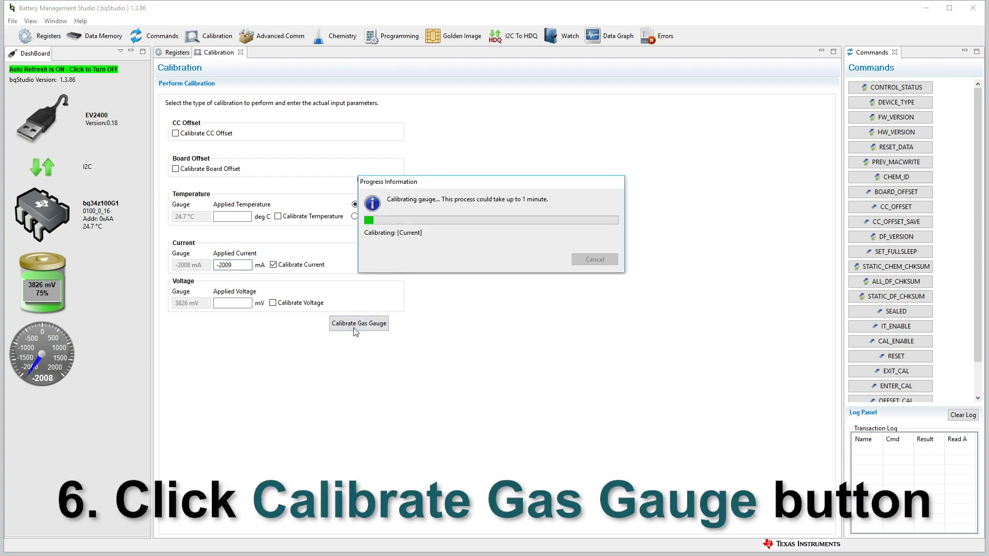